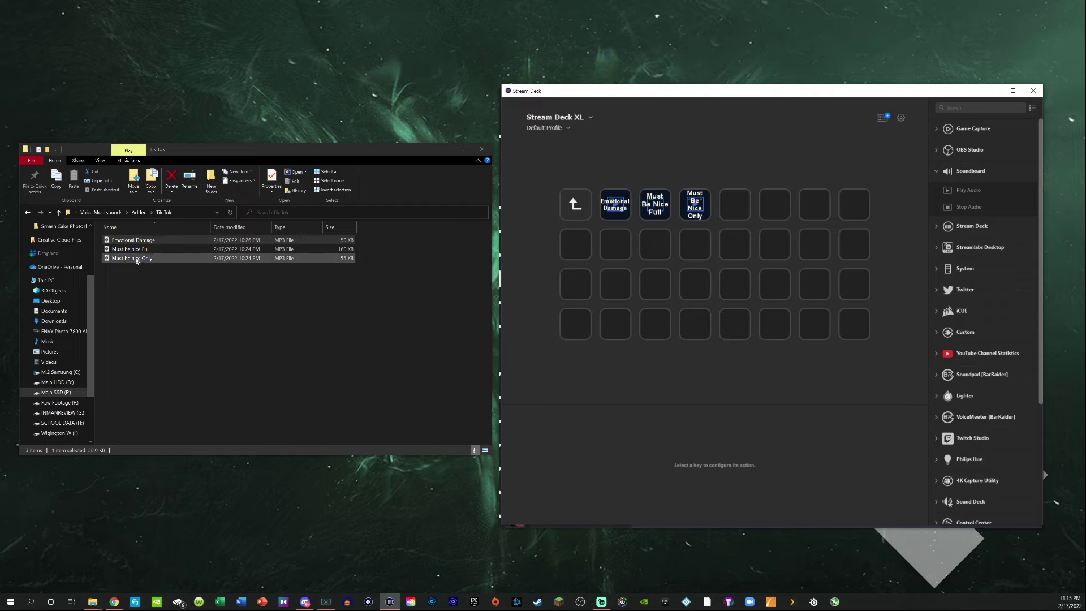
Assign Emotional Damage.mp3 to the second key of the third row and set its output to Sample (TC-HELICON GoXLR)
left_click_drag(133, 239, 615, 297)
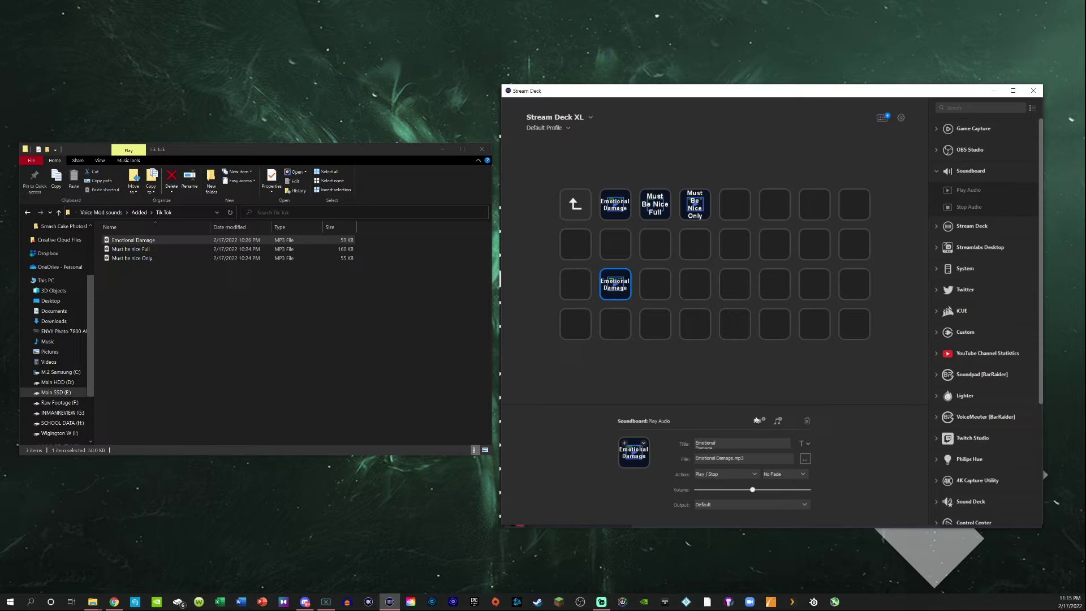
left_click(732, 477)
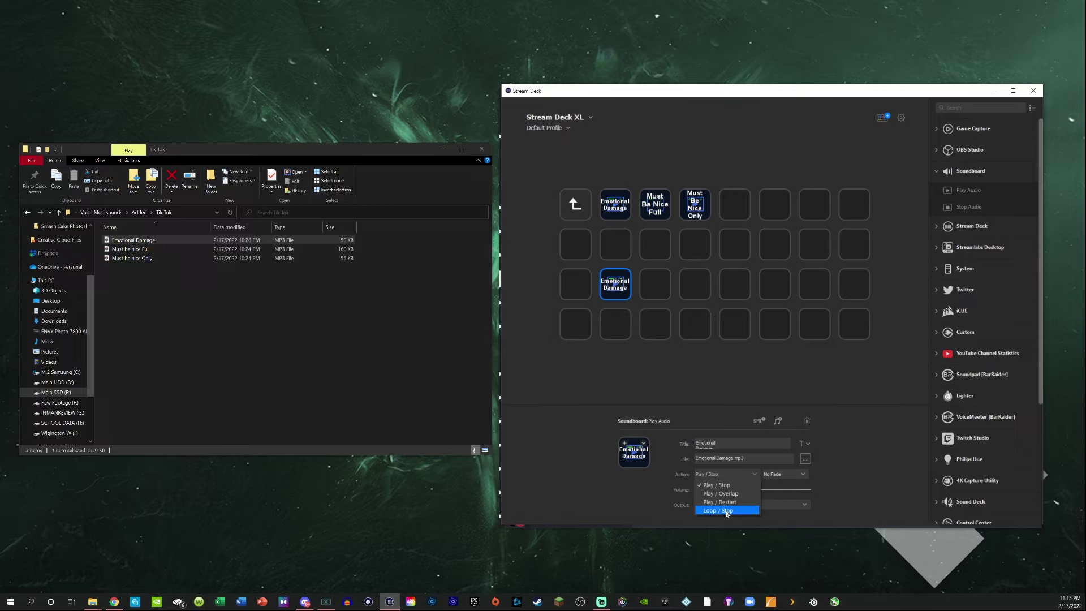
left_click(731, 478)
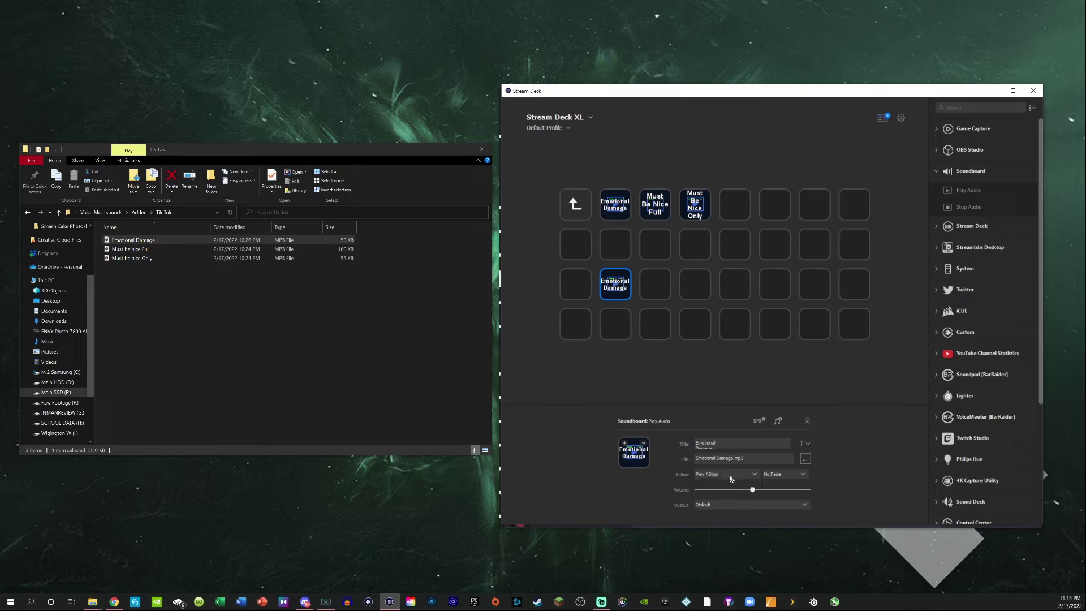
mouse_move(744, 496)
left_click(742, 506)
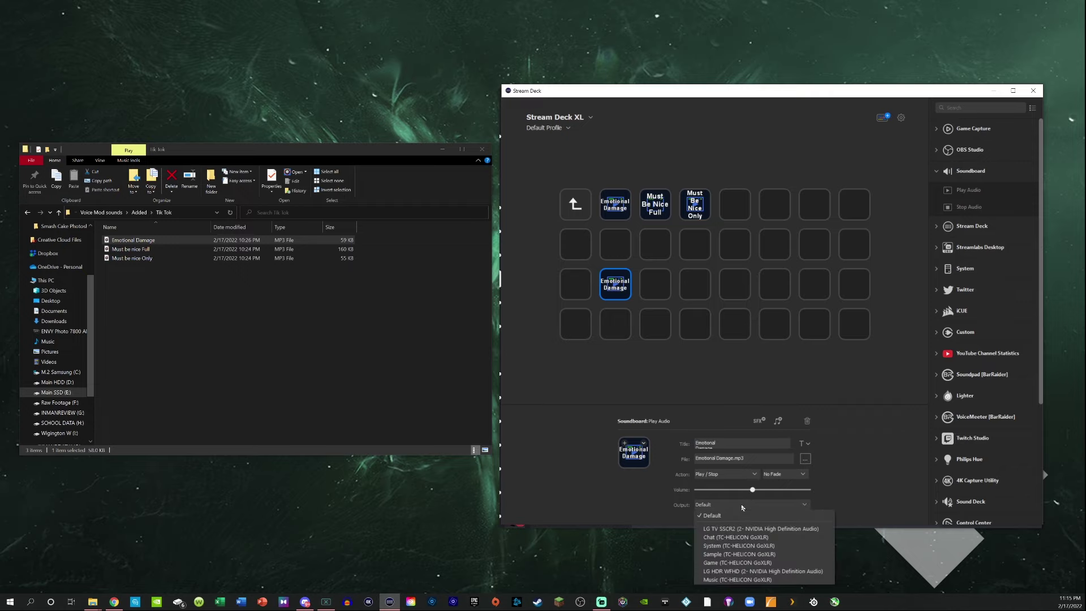
left_click(730, 554)
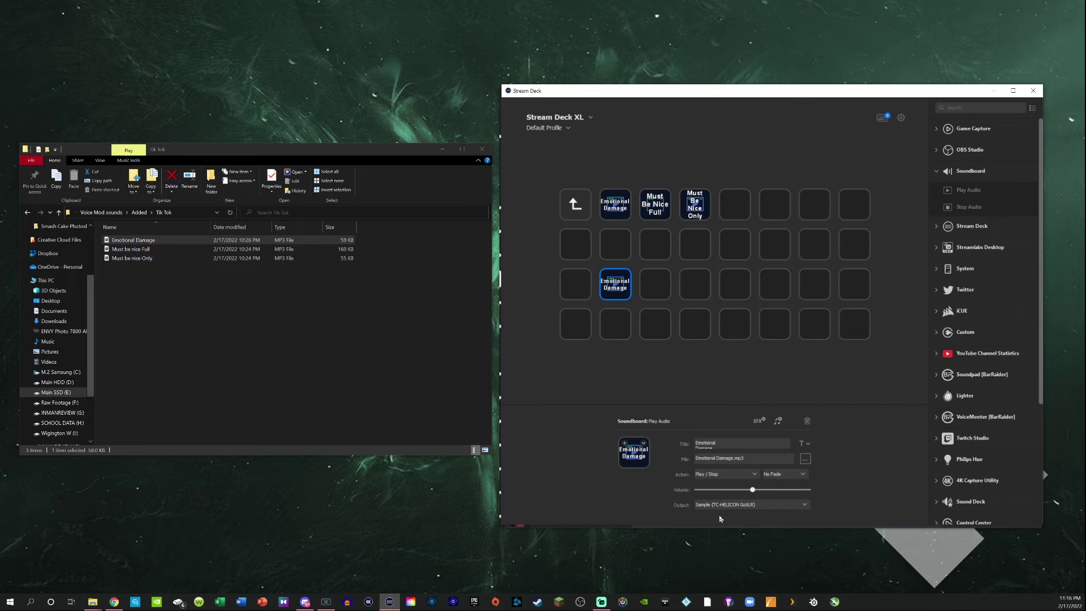
Check the voice channel in Discord, return to Stream Deck and delete the duplicate Emotional Damage key in the third row
left_click(305, 601)
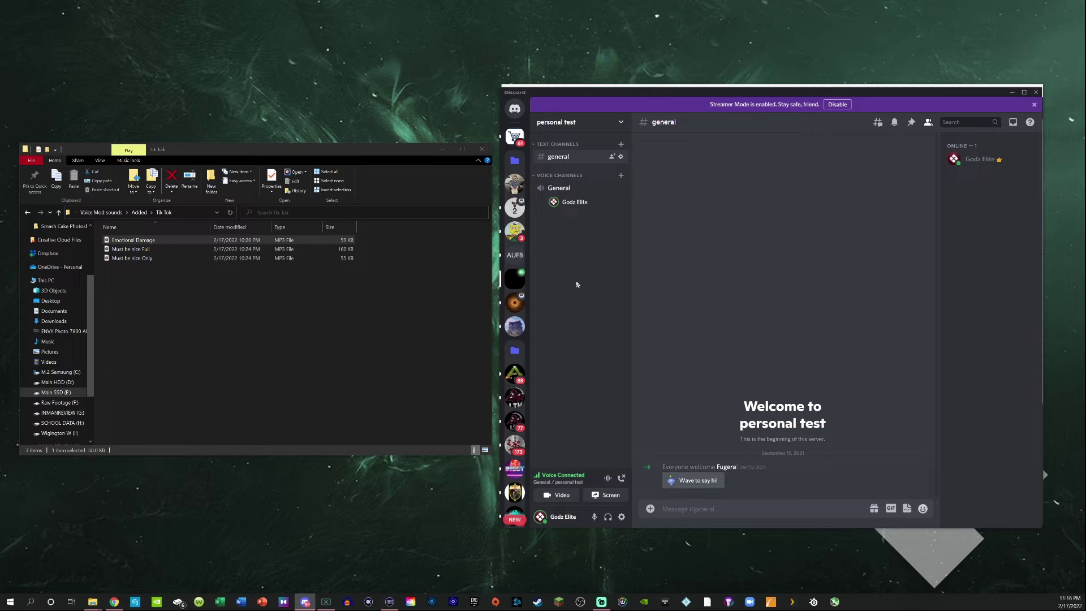
left_click(1012, 92)
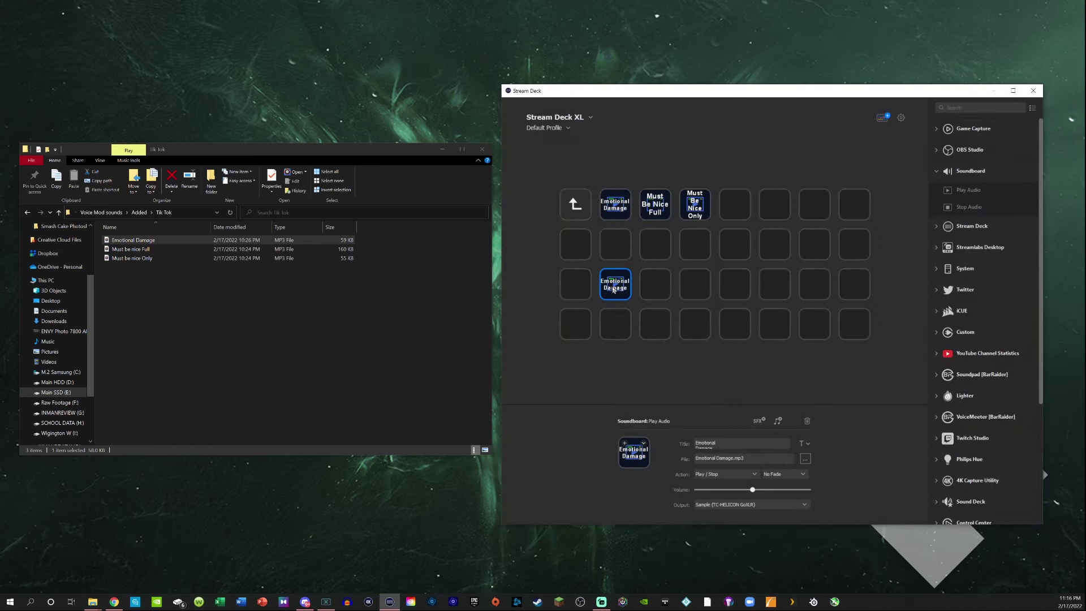
key("Delete")
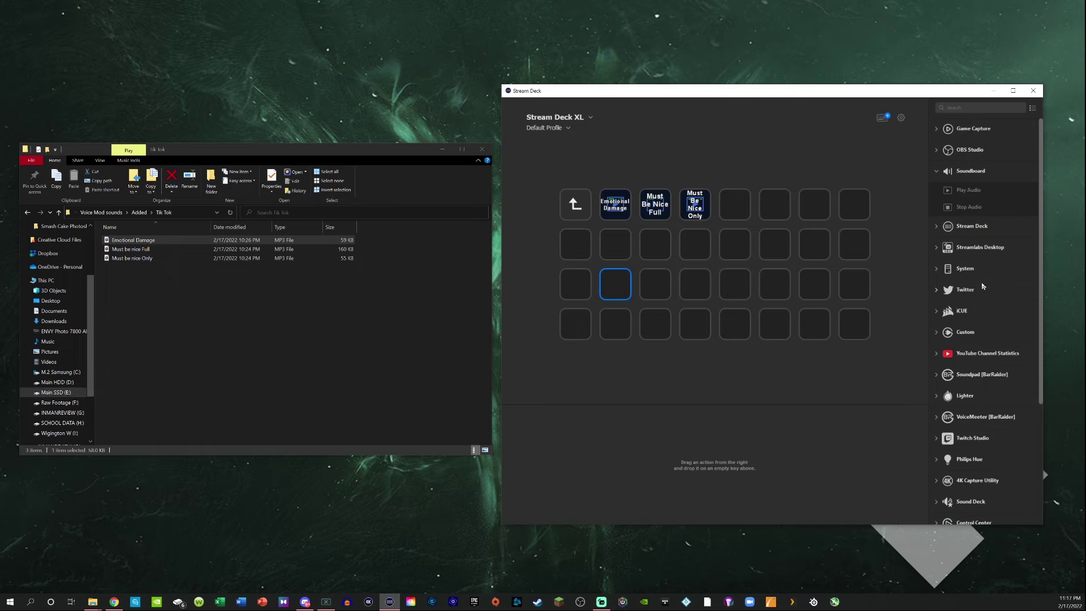
Review the Clip Audio key's settings in the parent folder and the Sound Deck plugin's actions, and return to the TIK TOK folder
double_click(582, 207)
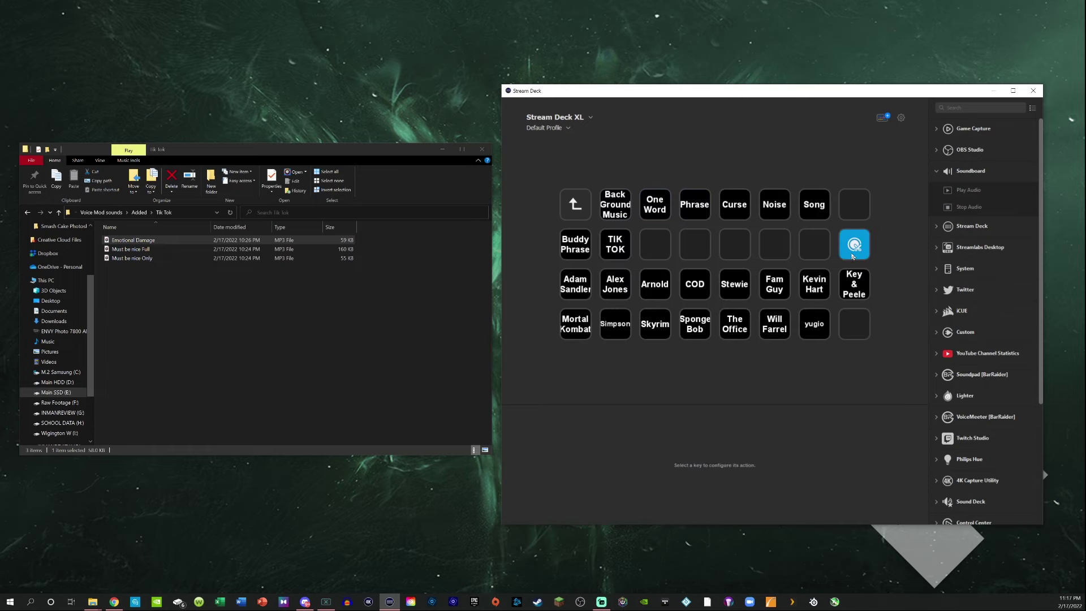
left_click(853, 256)
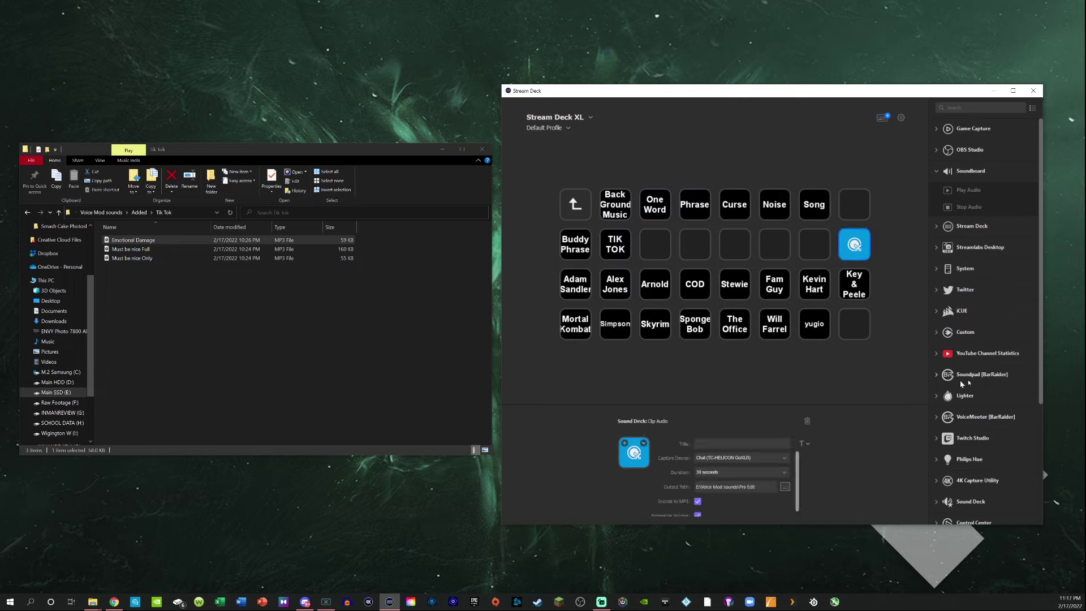
scroll(934, 418, "down", 3)
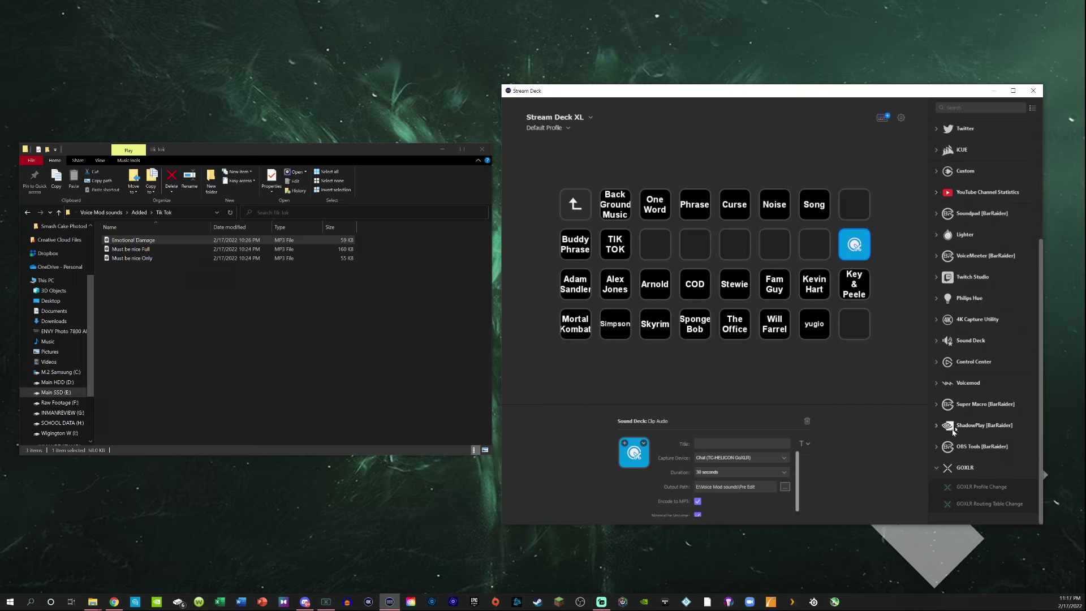
left_click(970, 340)
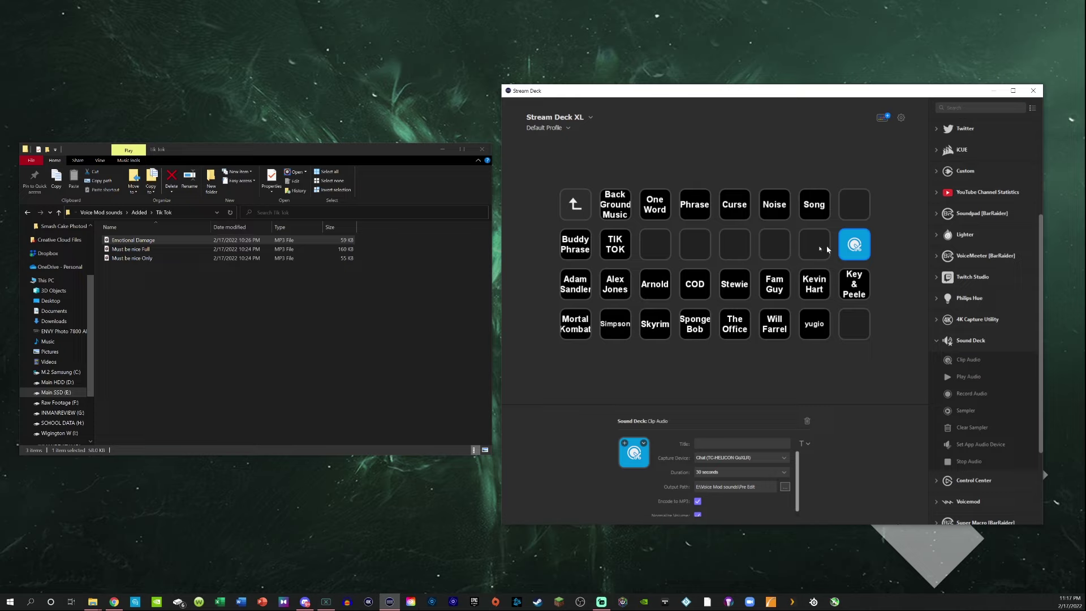
double_click(627, 250)
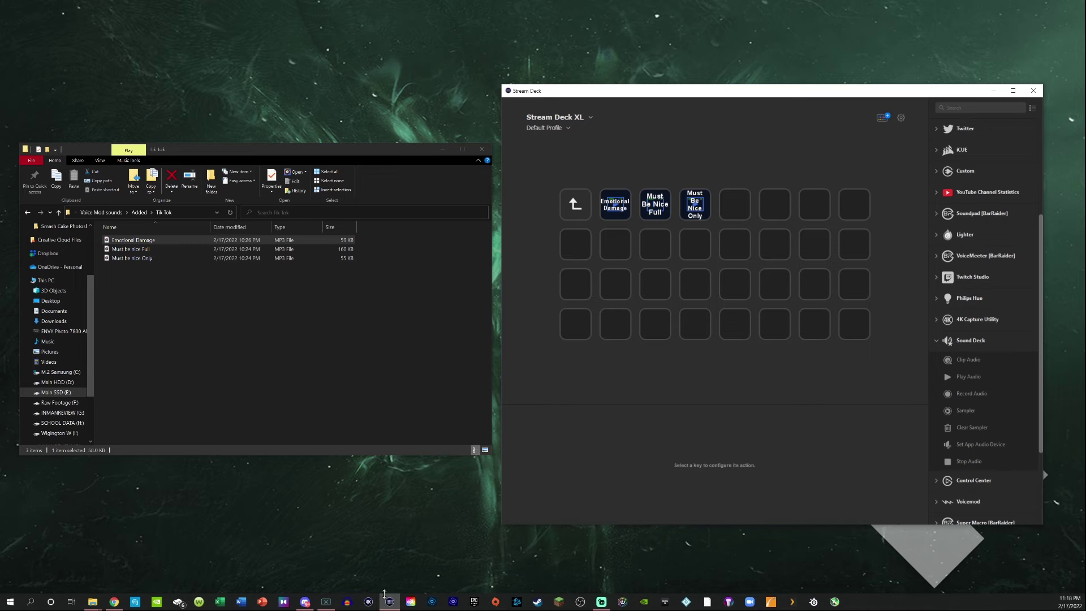
Examine the routing table in the GoXLR app and the Voicemeeter Banana page in Chrome as its software alternative
left_click(326, 602)
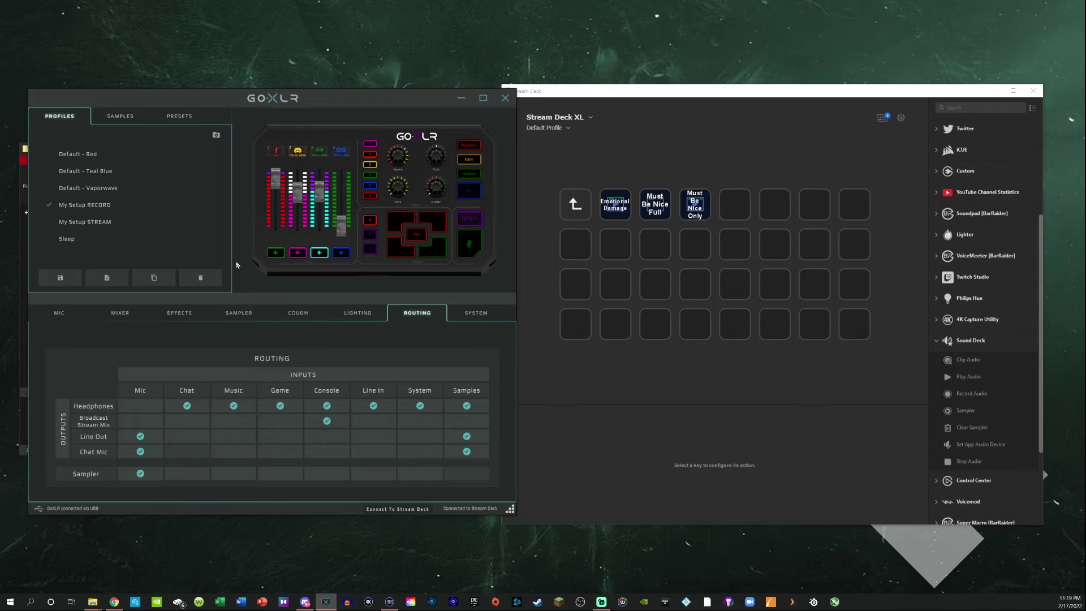
left_click(114, 602)
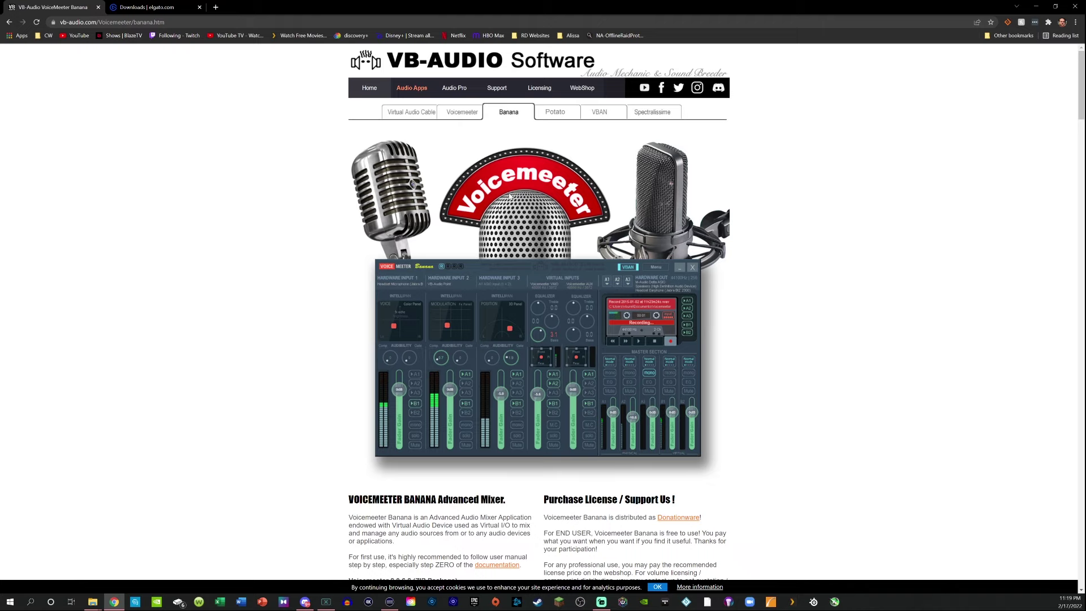
left_click(330, 604)
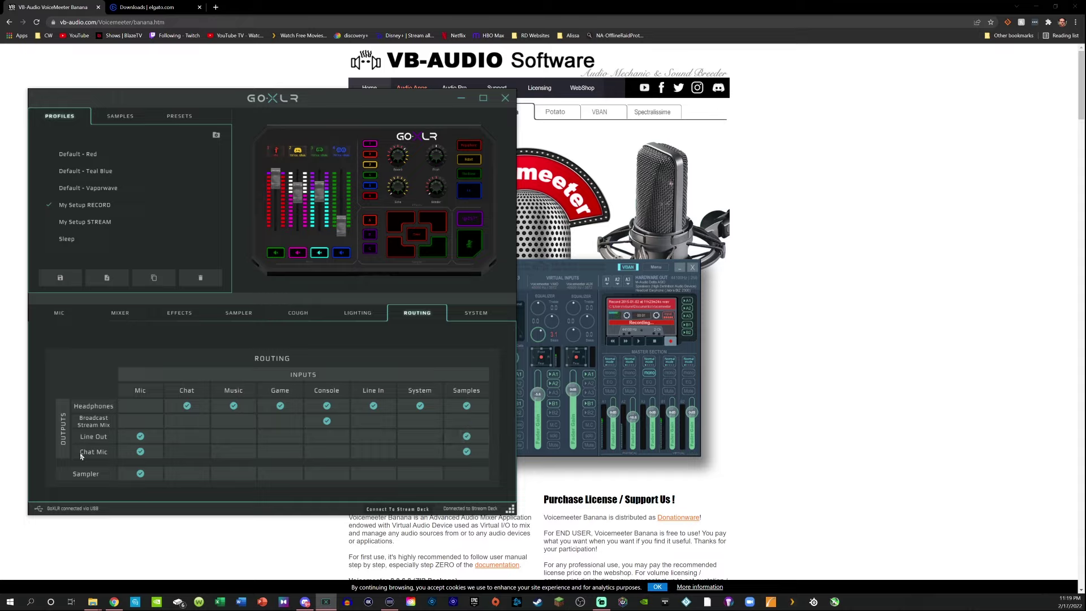
mouse_move(89, 453)
left_click(461, 98)
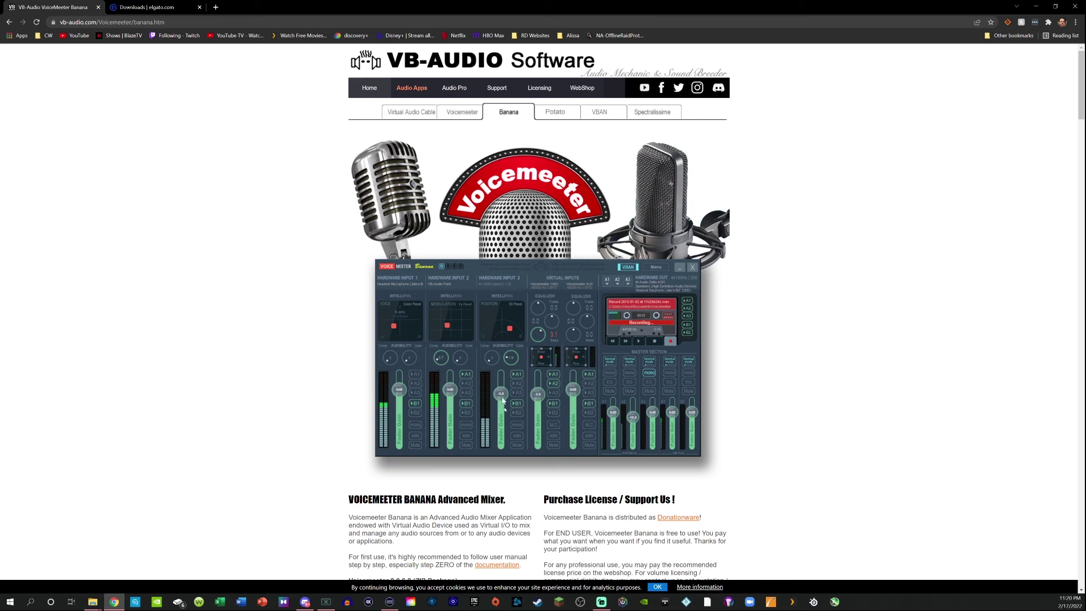
View the Voicemeeter Potato page, go back to the Banana page and return to Stream Deck
left_click(556, 113)
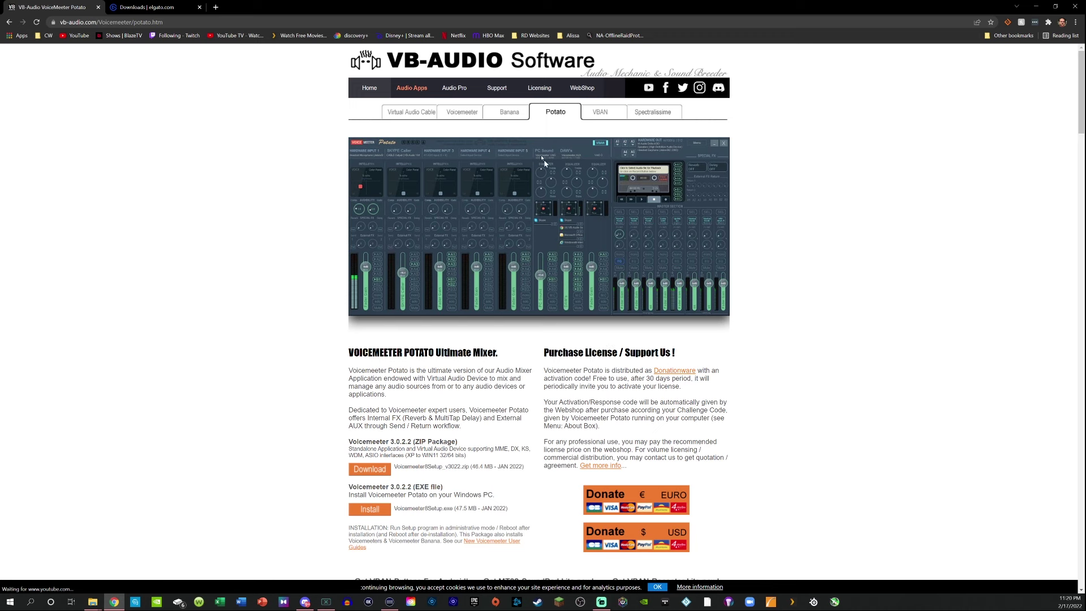
left_click(519, 113)
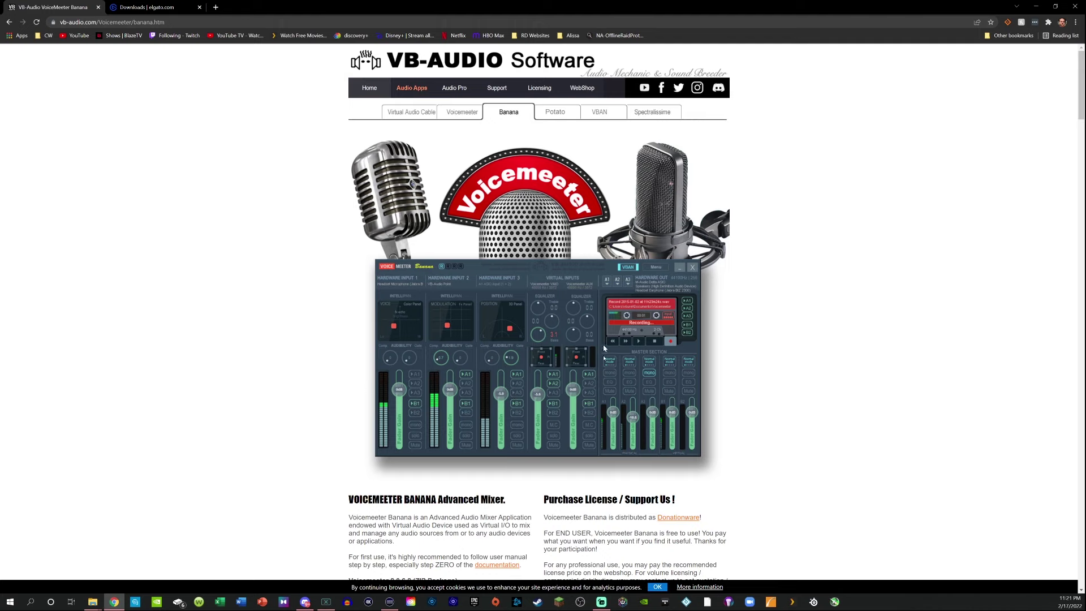
left_click(1038, 8)
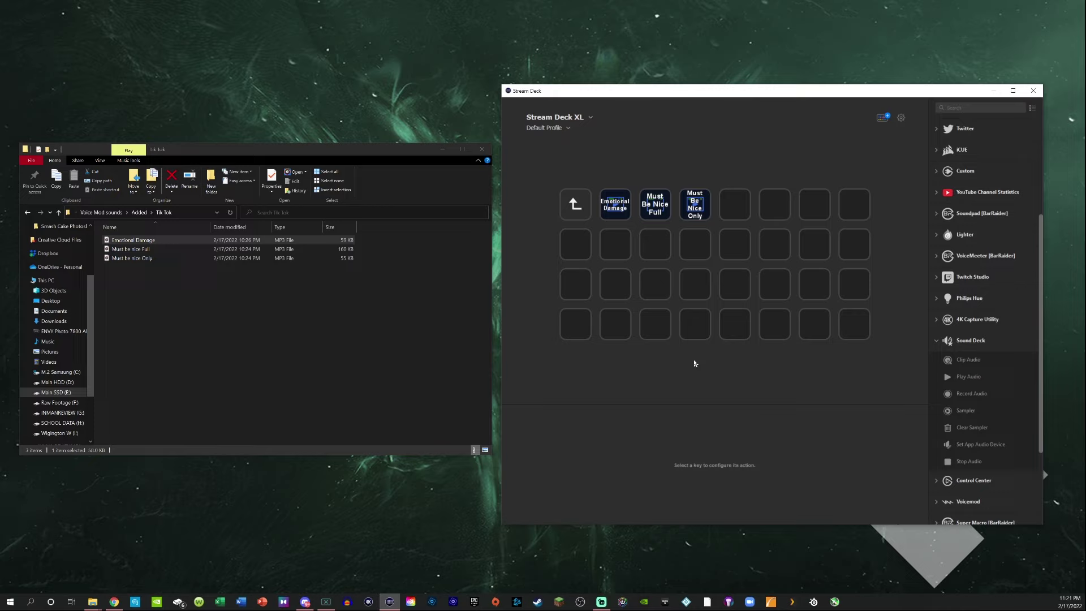
Open the Stream Deck store, look at the Music section and bring up the Sound Effects section
left_click(884, 120)
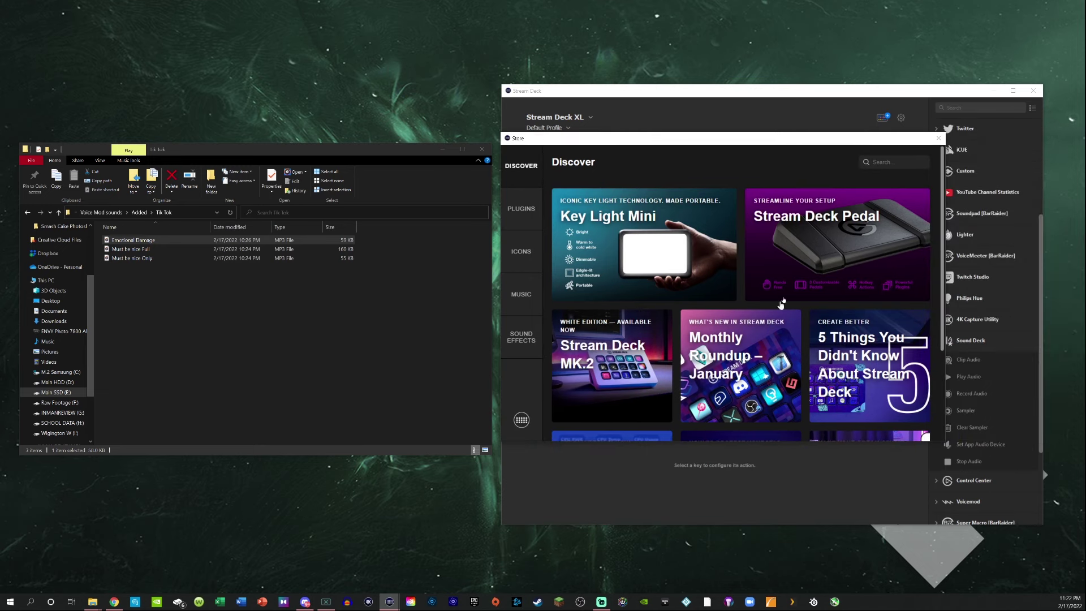
scroll(748, 331, "down", 1)
scroll(793, 336, "up", 1)
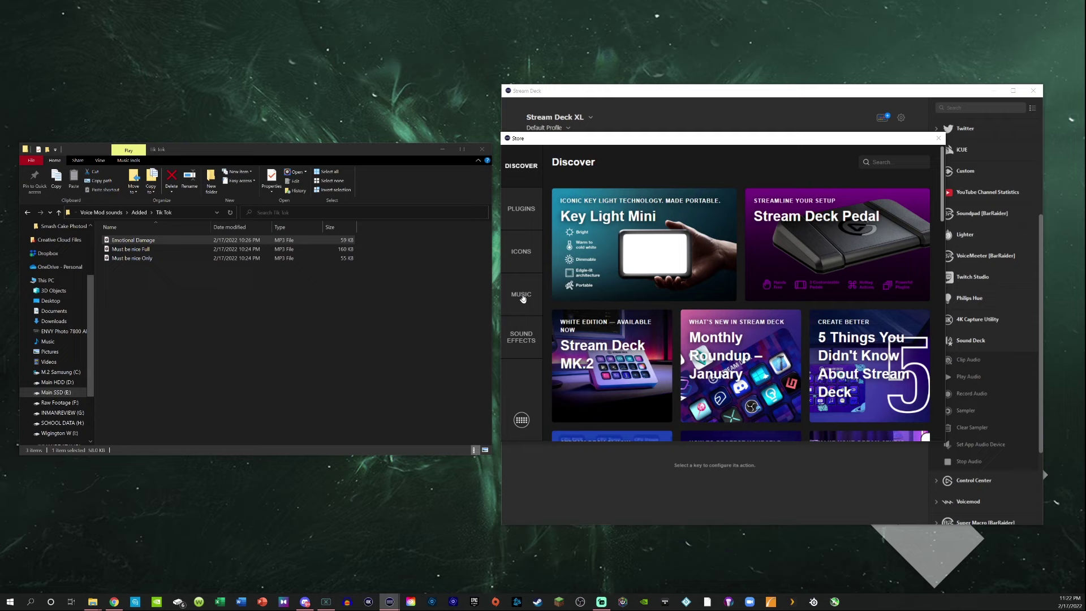
left_click(522, 299)
left_click(522, 337)
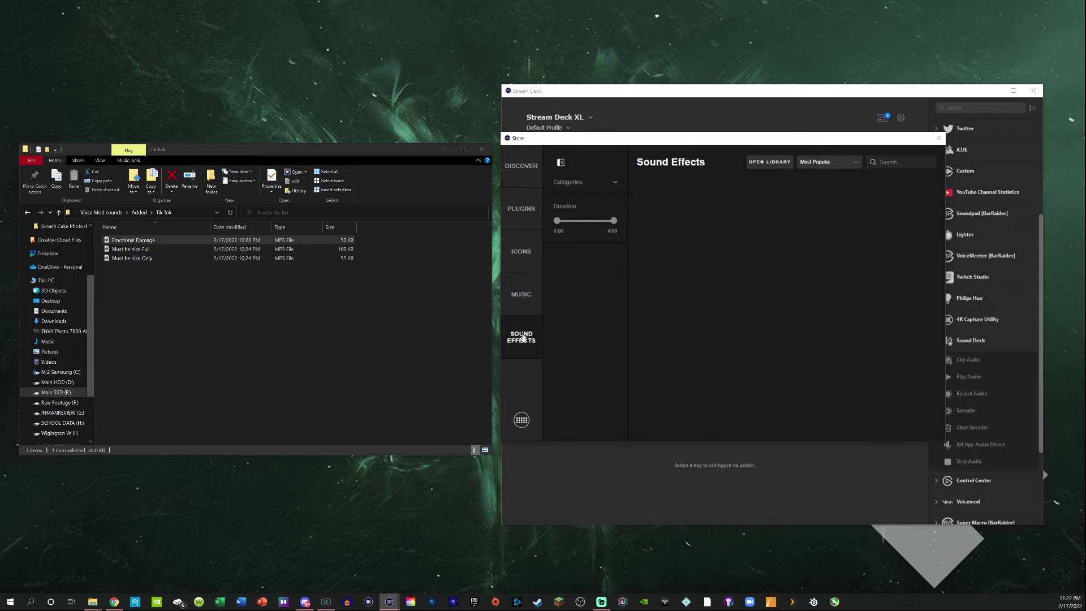
left_click(521, 299)
left_click(522, 337)
left_click(526, 297)
left_click(520, 342)
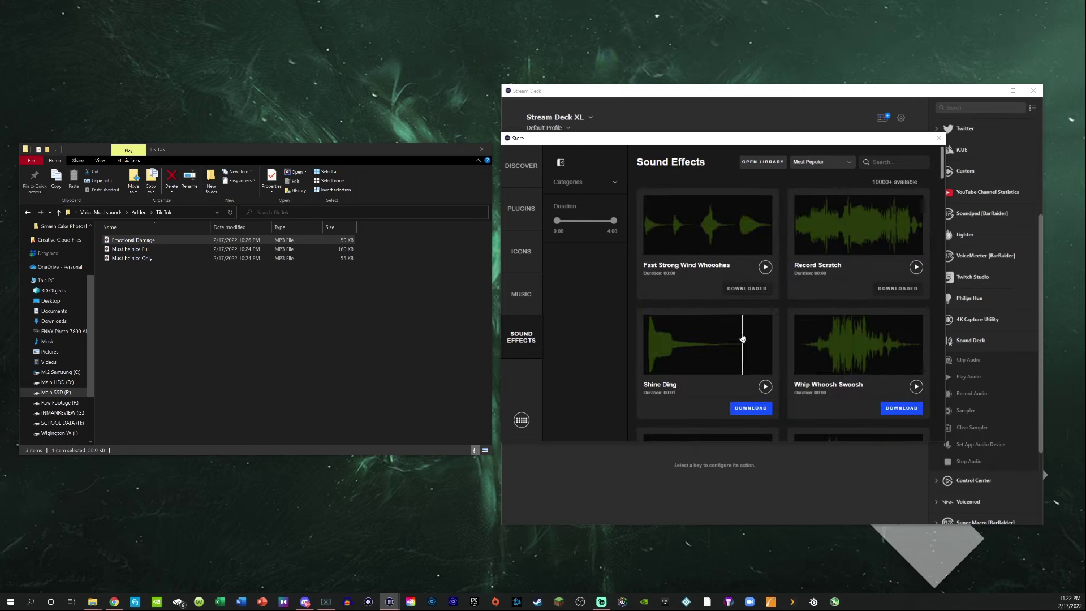
Preview the Shine Ding sound effect and download it
scroll(743, 338, "down", 1)
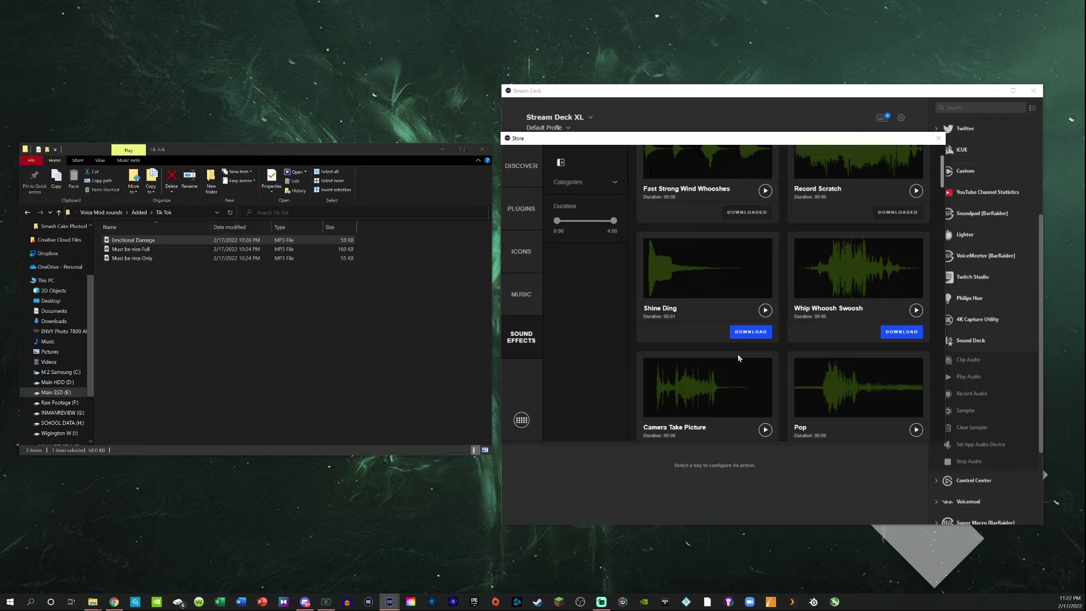
scroll(738, 357, "up", 1)
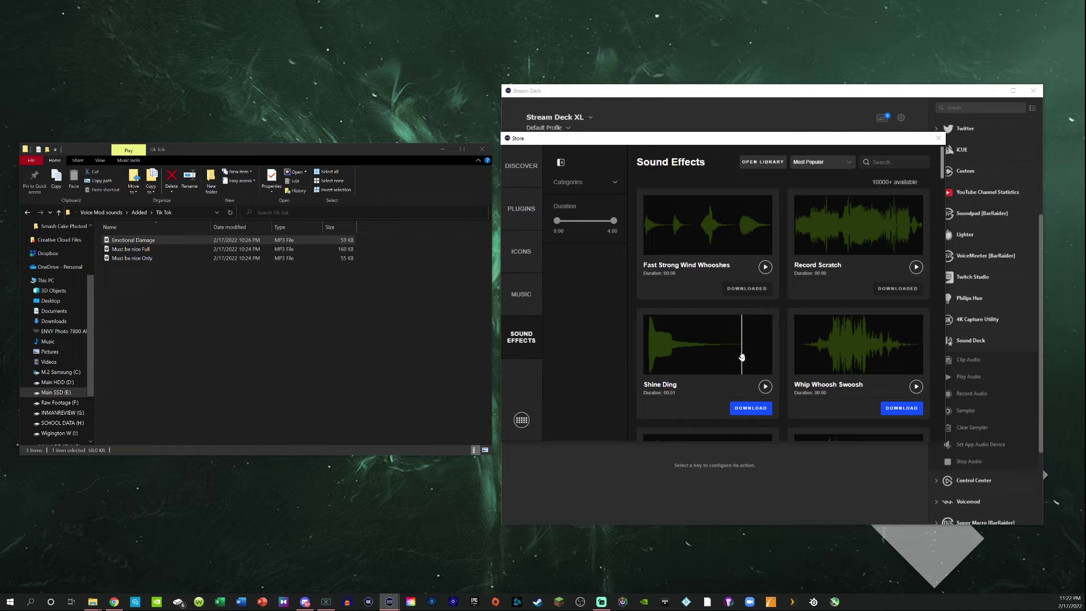
left_click(765, 387)
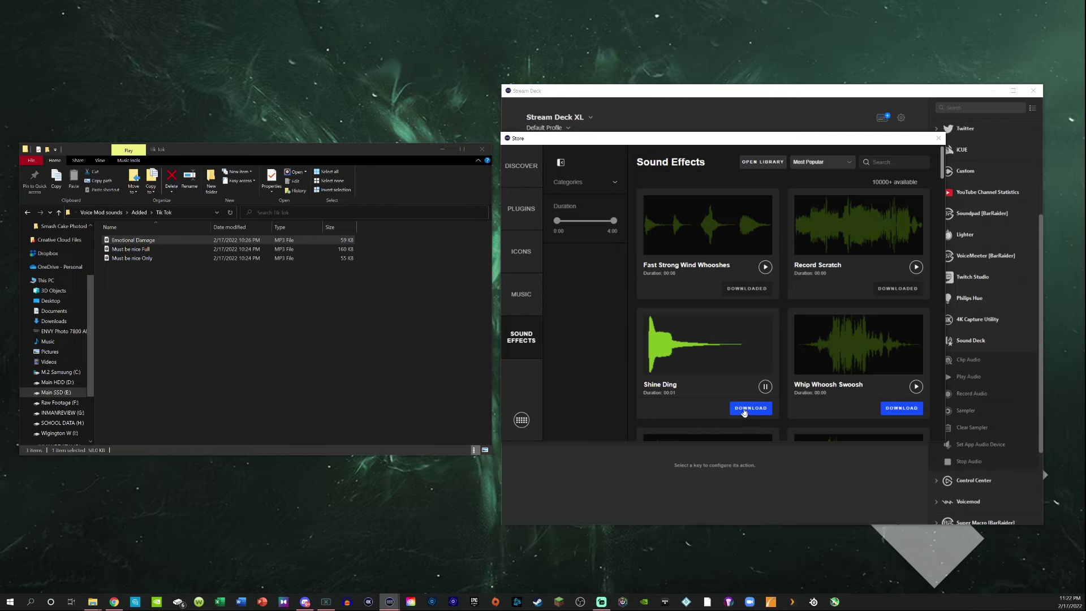
left_click(744, 412)
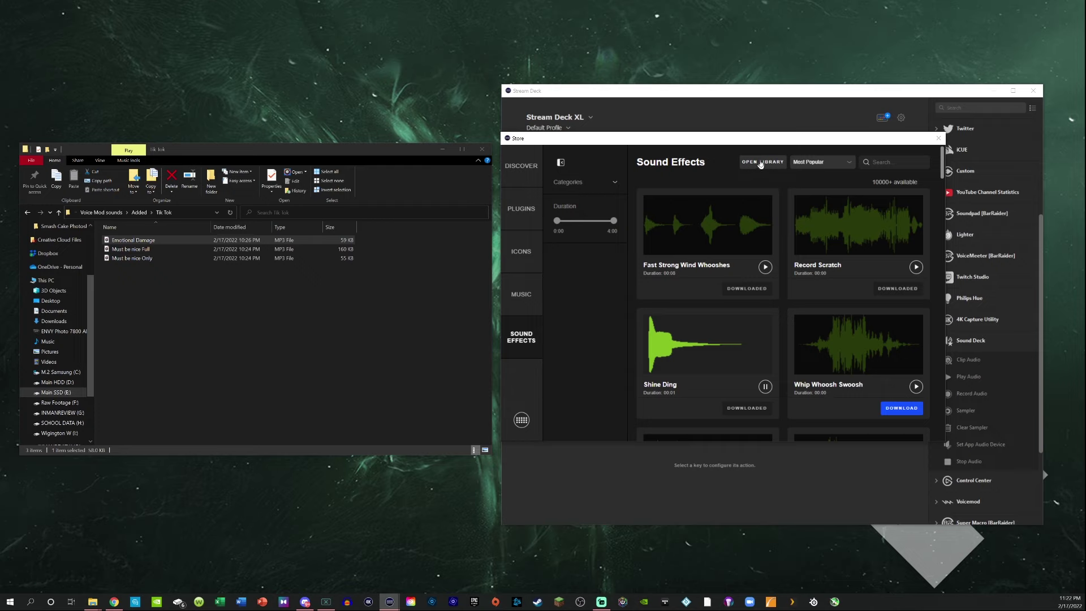
Assign Fast Strong Wind Whooshes from the audio library folder to the second row's third key, with output Sample (TC-HELICON GoXLR)
left_click(761, 163)
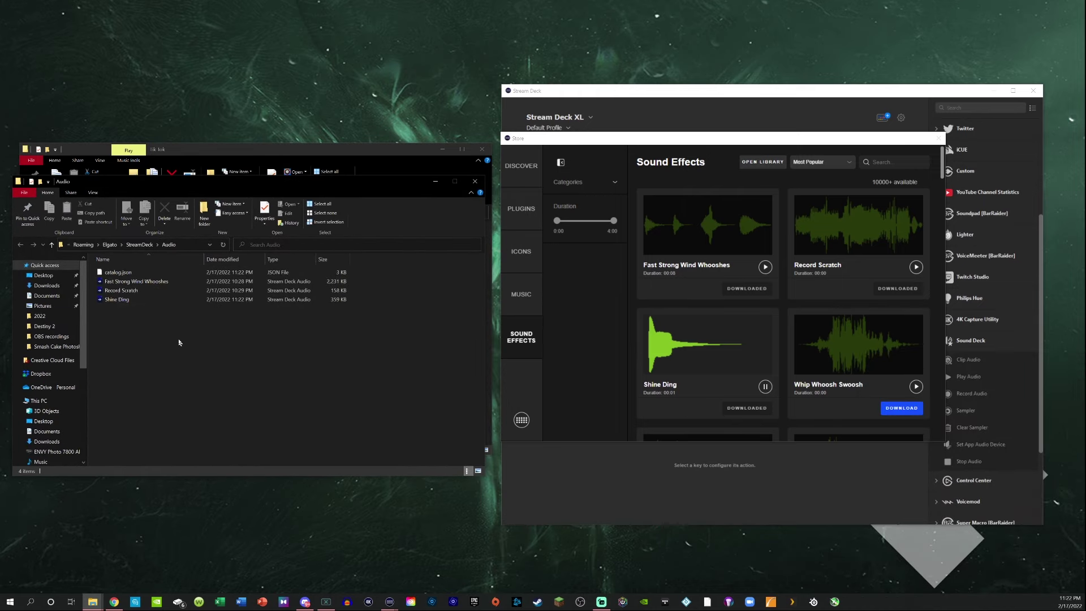
left_click_drag(148, 284, 655, 244)
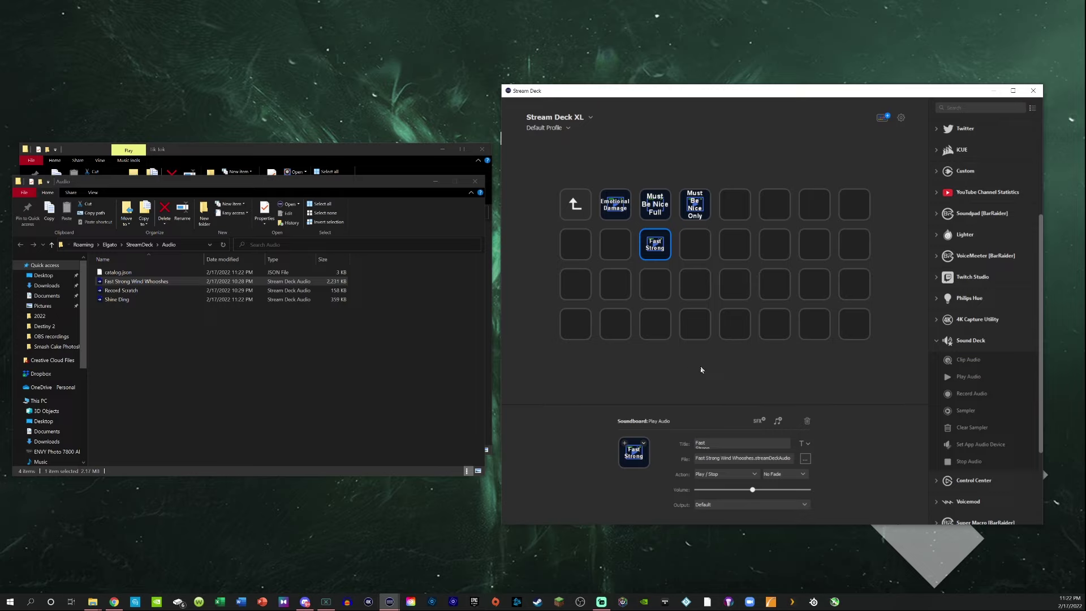
left_click(715, 504)
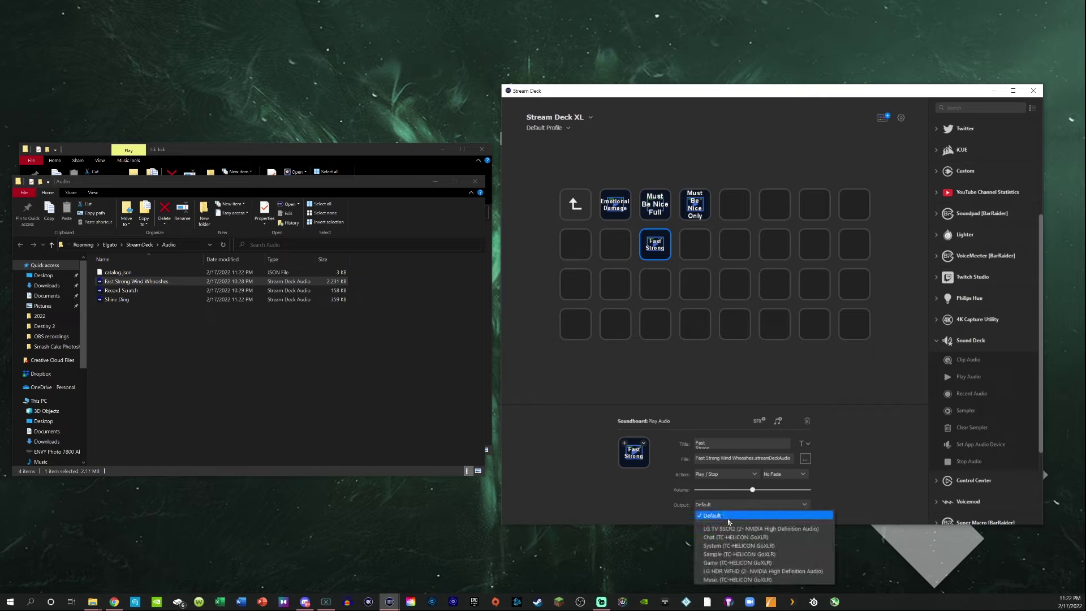
left_click(728, 554)
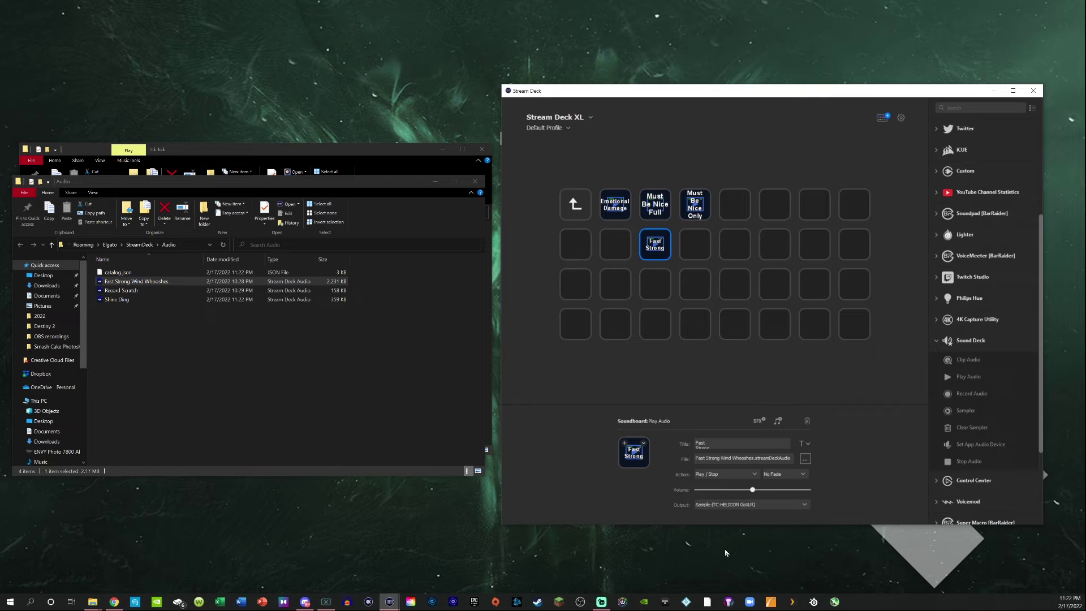